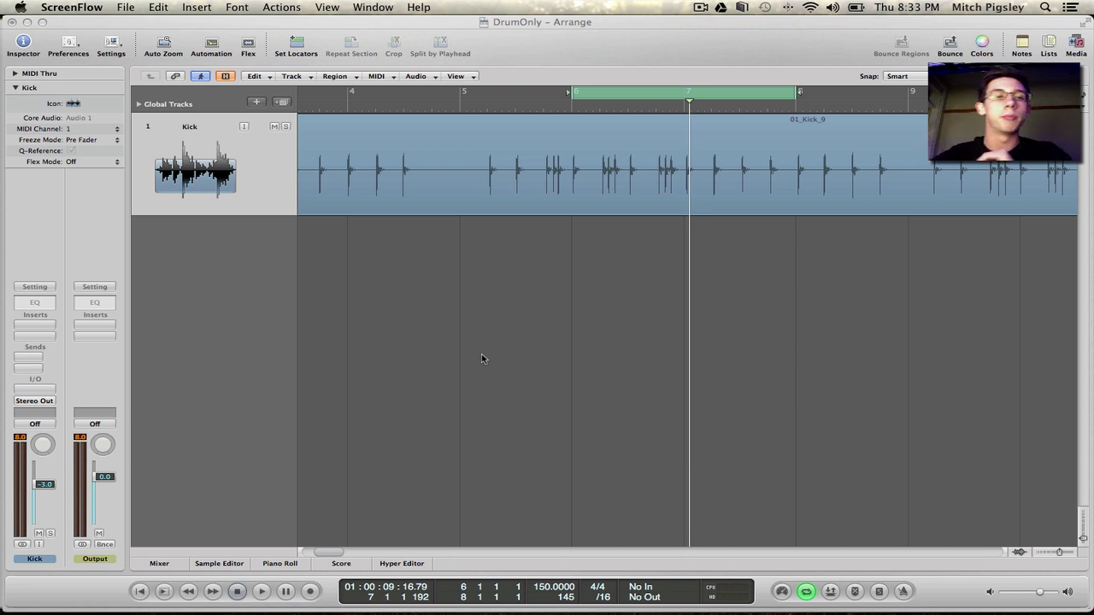
- Play back the Kick track's 01_Kick_9 audio region, then reselect the region
click(218, 213)
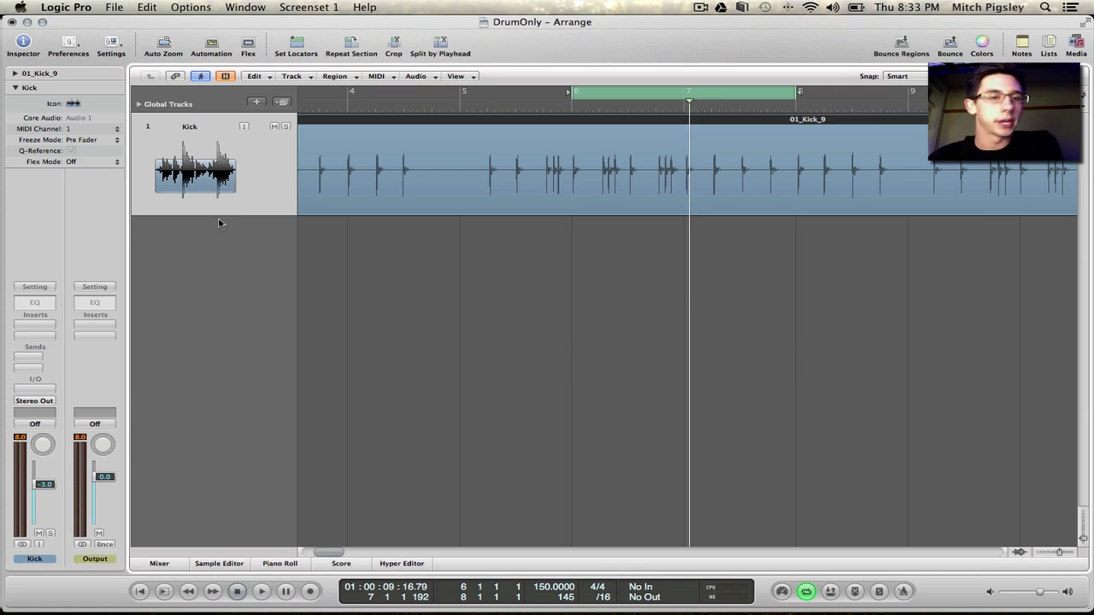
key(space)
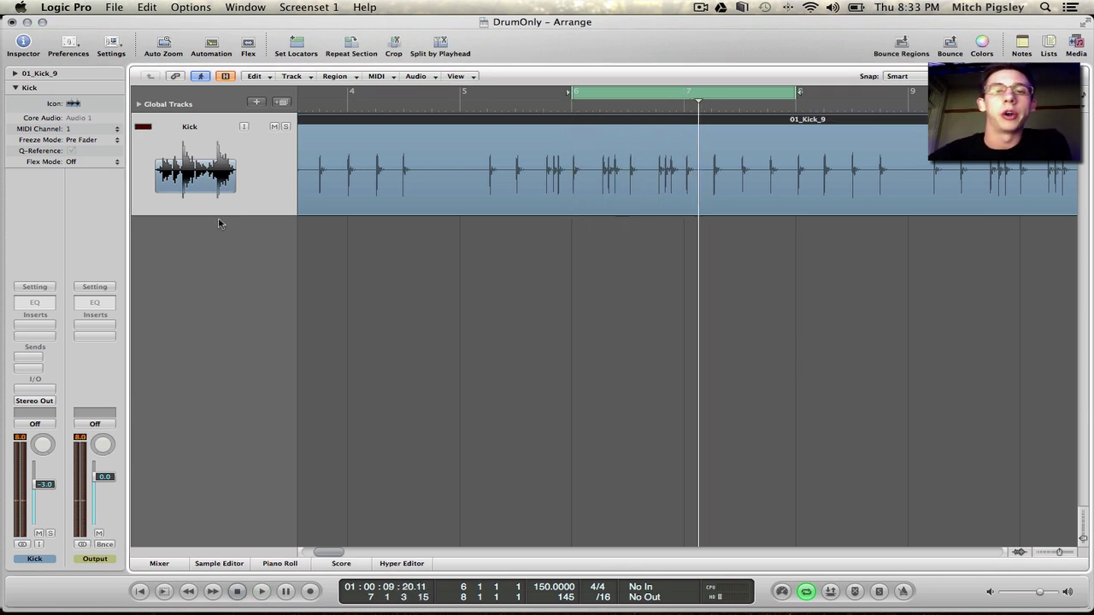
click(459, 302)
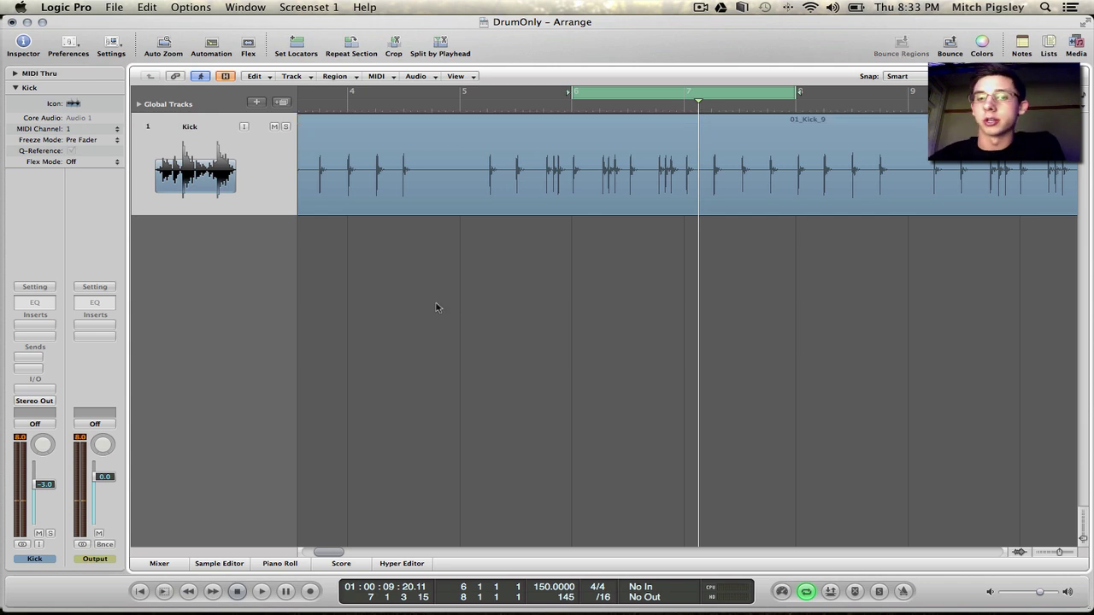
click(597, 188)
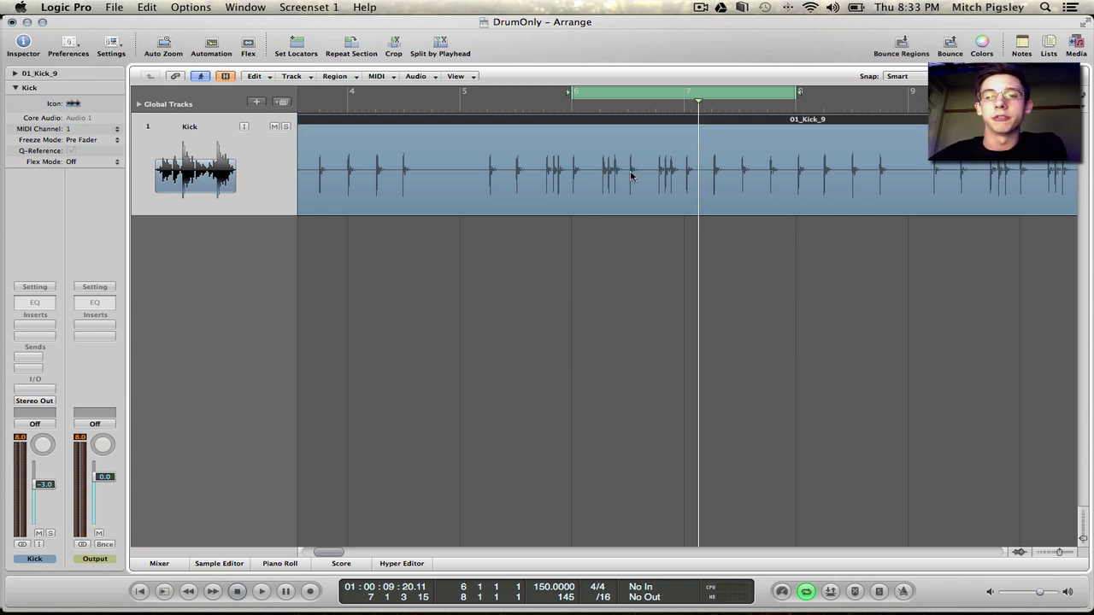
- Open the Kick region in the Sample Editor and bring up Factory > Audio to Score
double_click(622, 199)
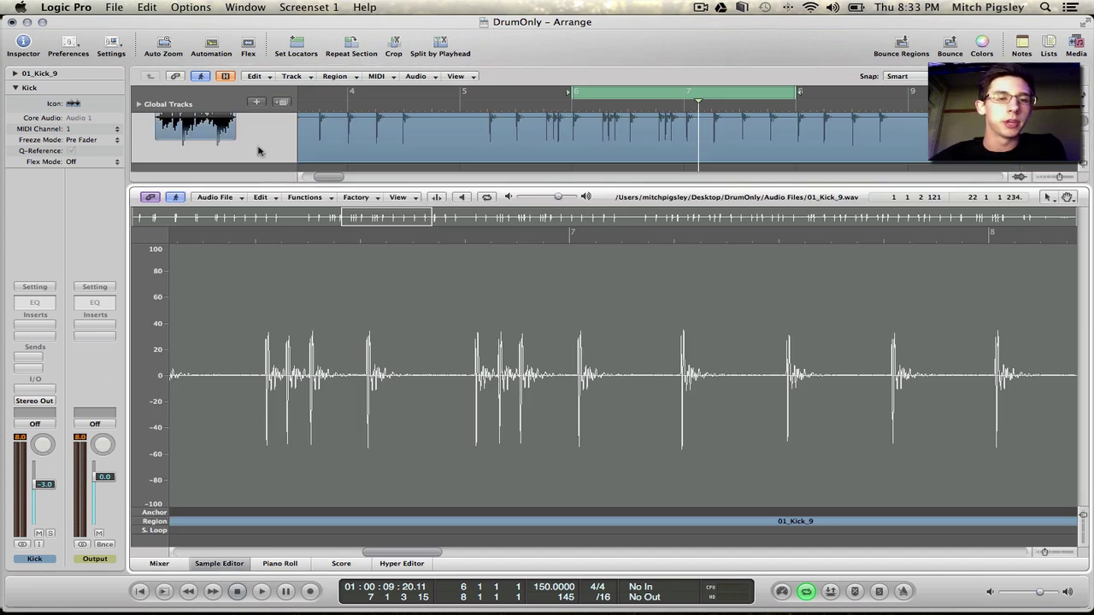
click(363, 197)
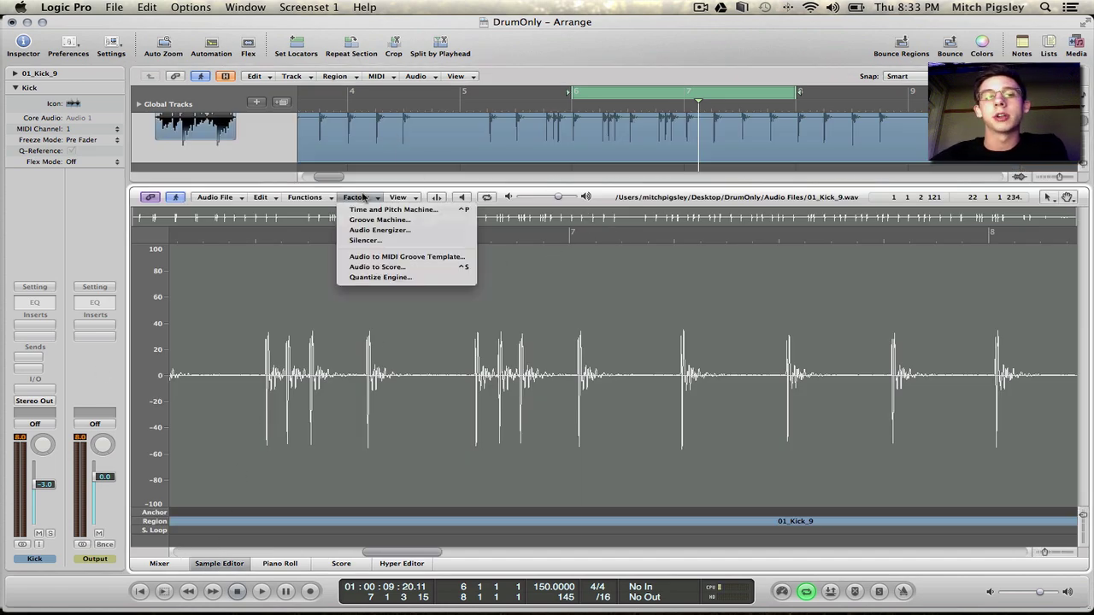
click(403, 268)
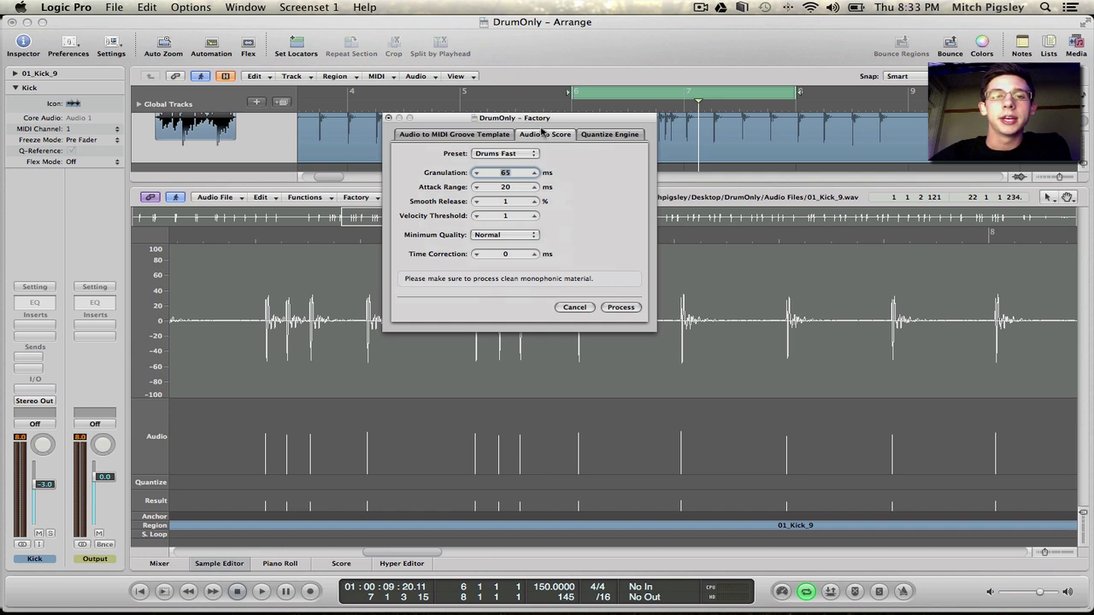
drag(546, 116, 676, 147)
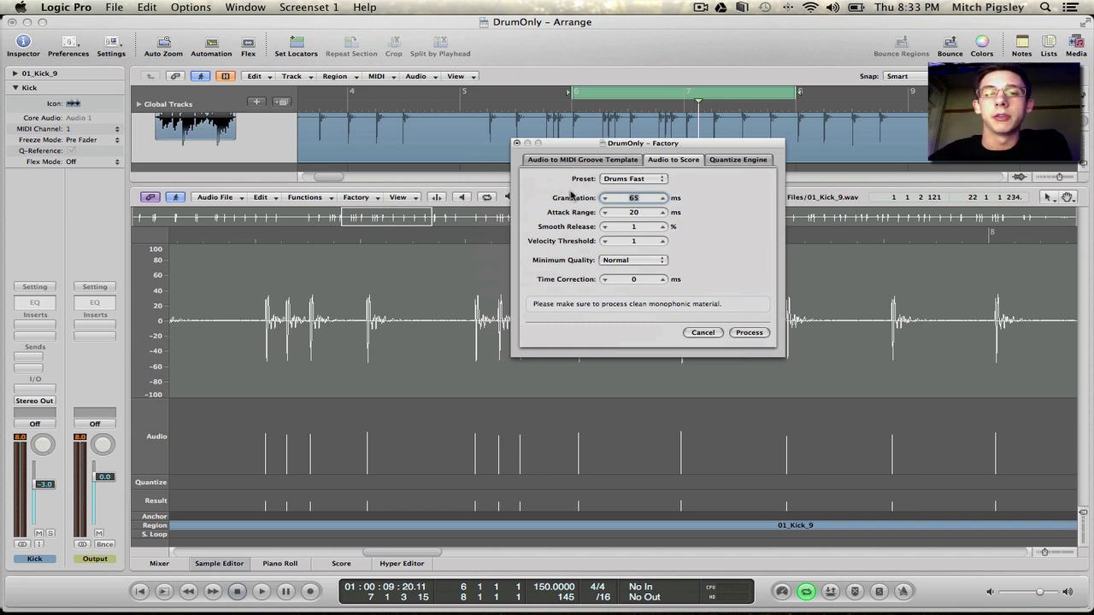
- Compare the Drums Fast, Mid and Slow presets, keep Drums Fast, and set Minimum Quality to High
click(647, 181)
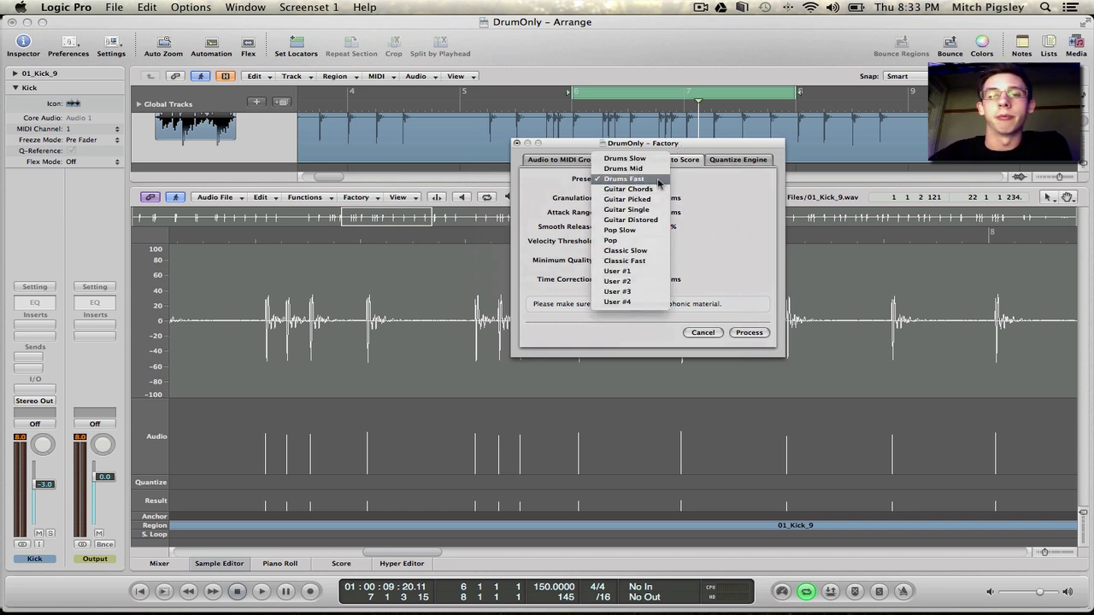
click(658, 181)
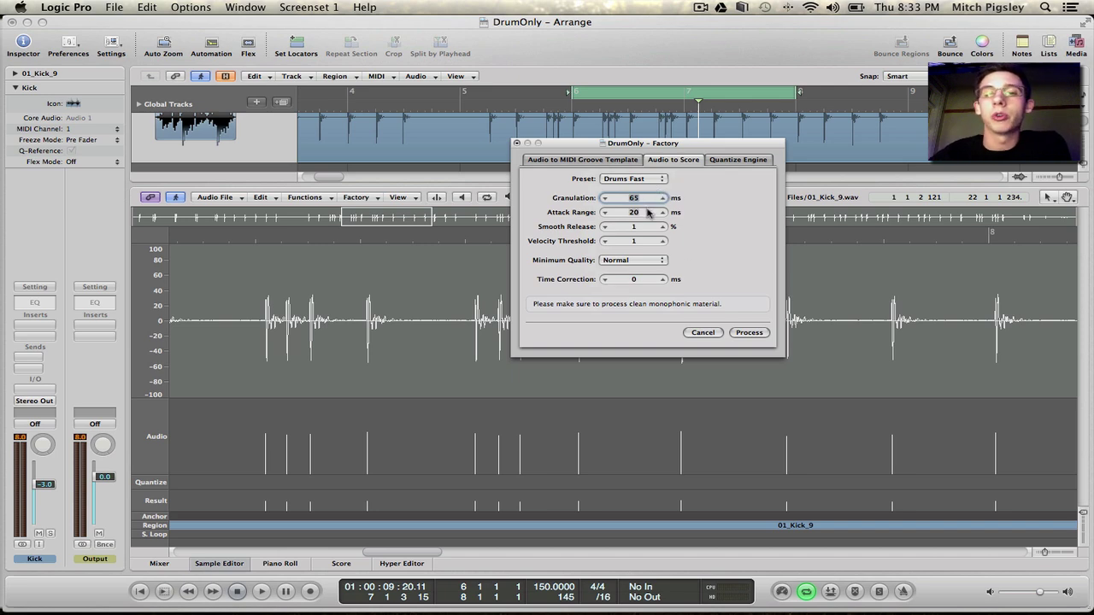
click(634, 178)
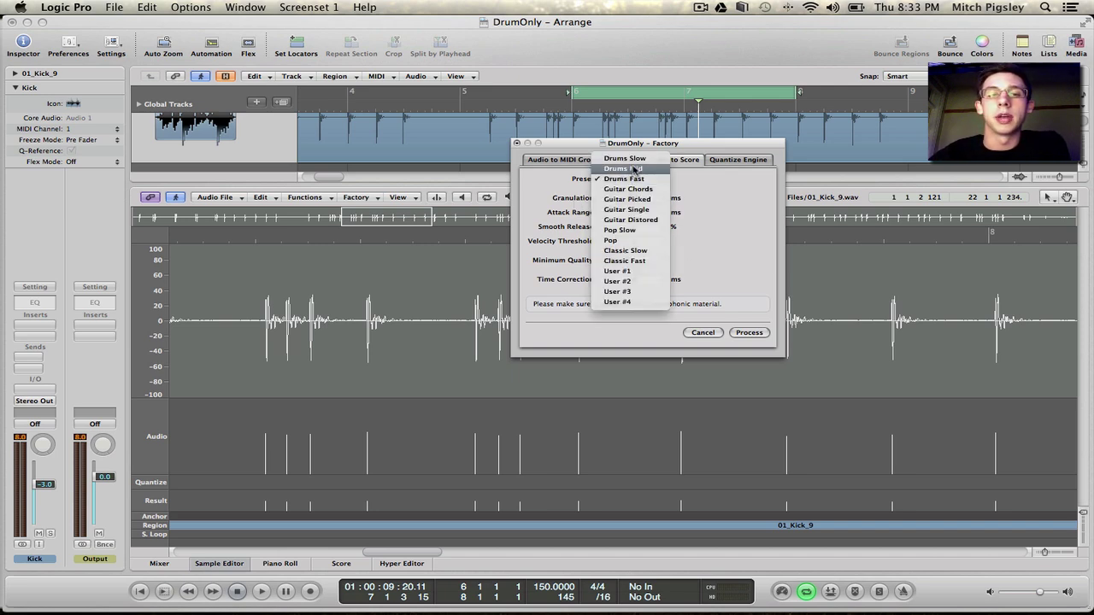
click(628, 168)
click(641, 178)
click(631, 169)
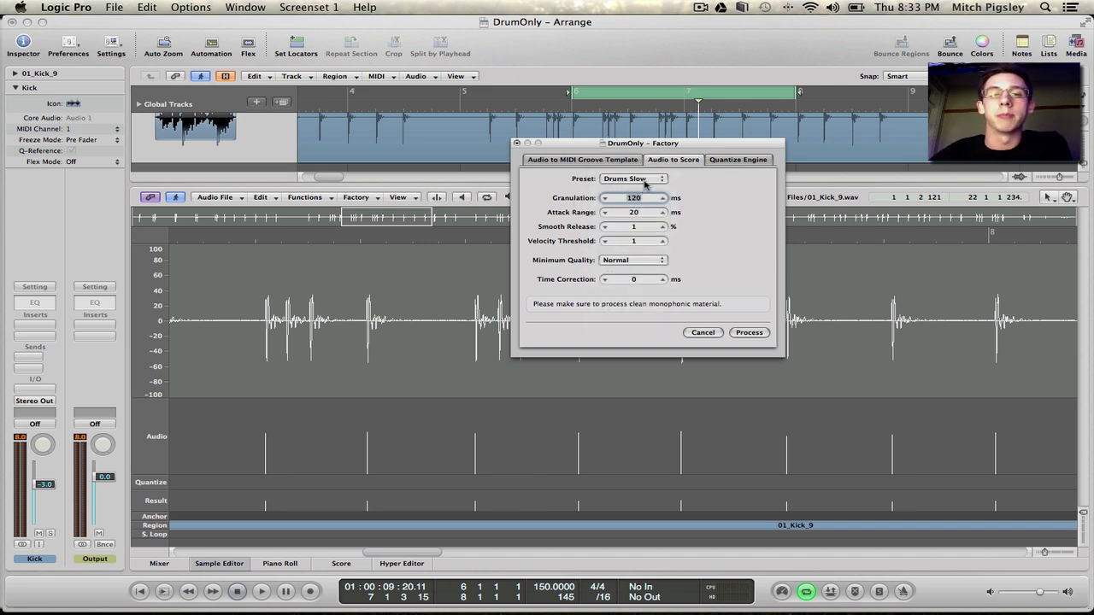
click(643, 180)
click(658, 200)
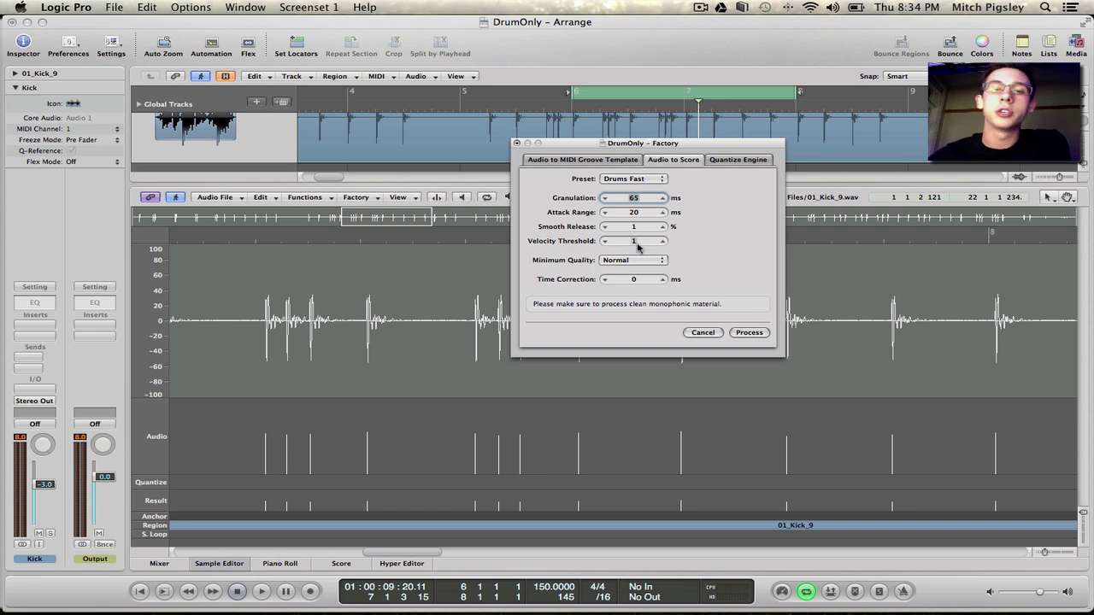
click(605, 279)
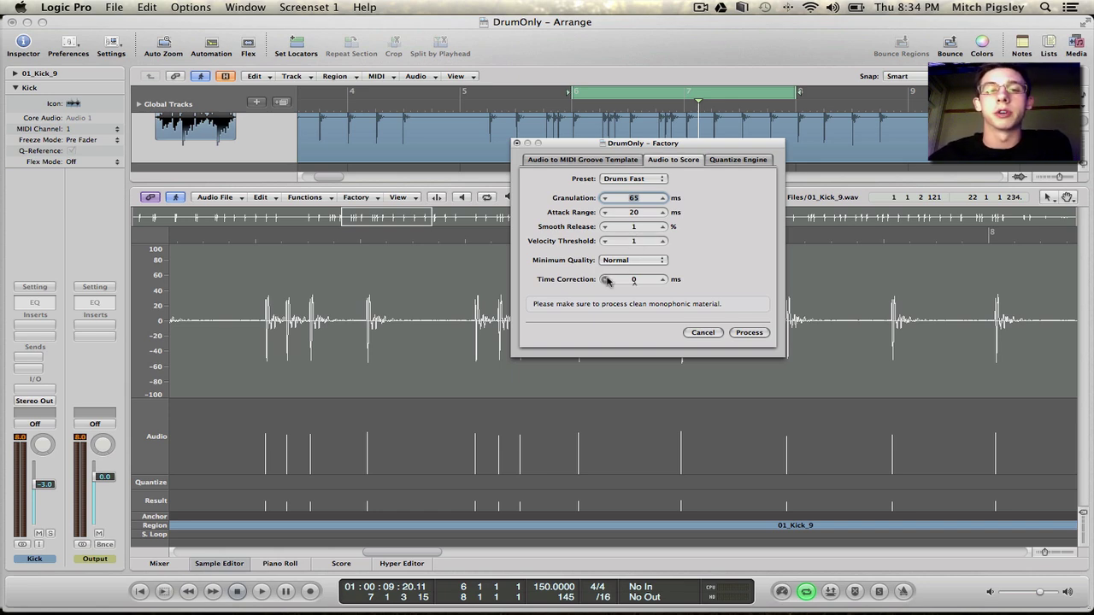
click(654, 260)
click(645, 271)
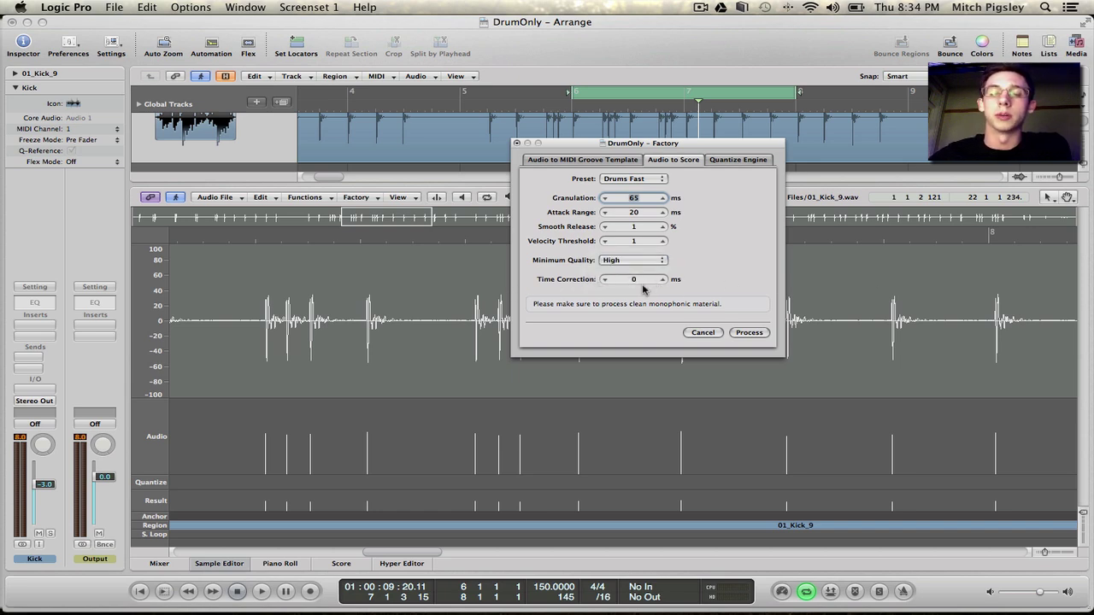
- Run the conversion, review the kick notes in the Score window, then close it and the Sample Editor
click(751, 335)
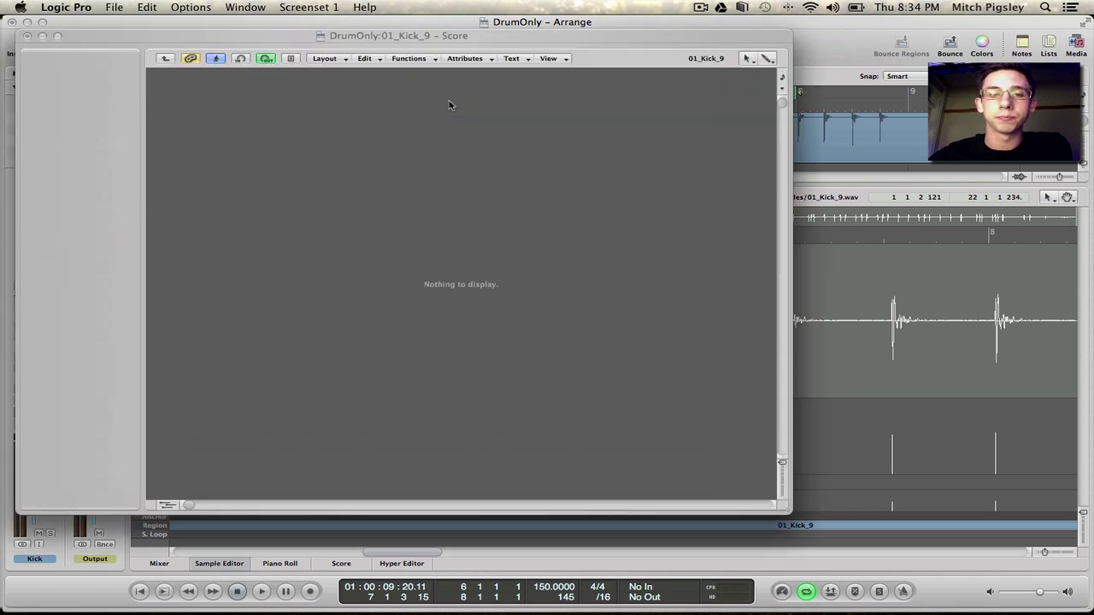
drag(442, 43, 677, 35)
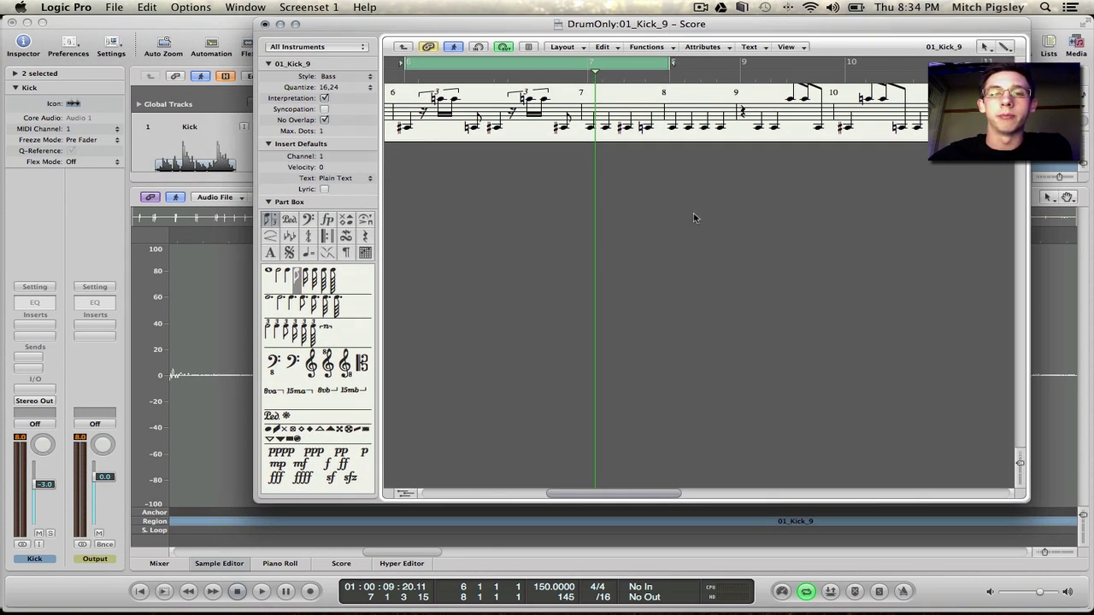
click(265, 24)
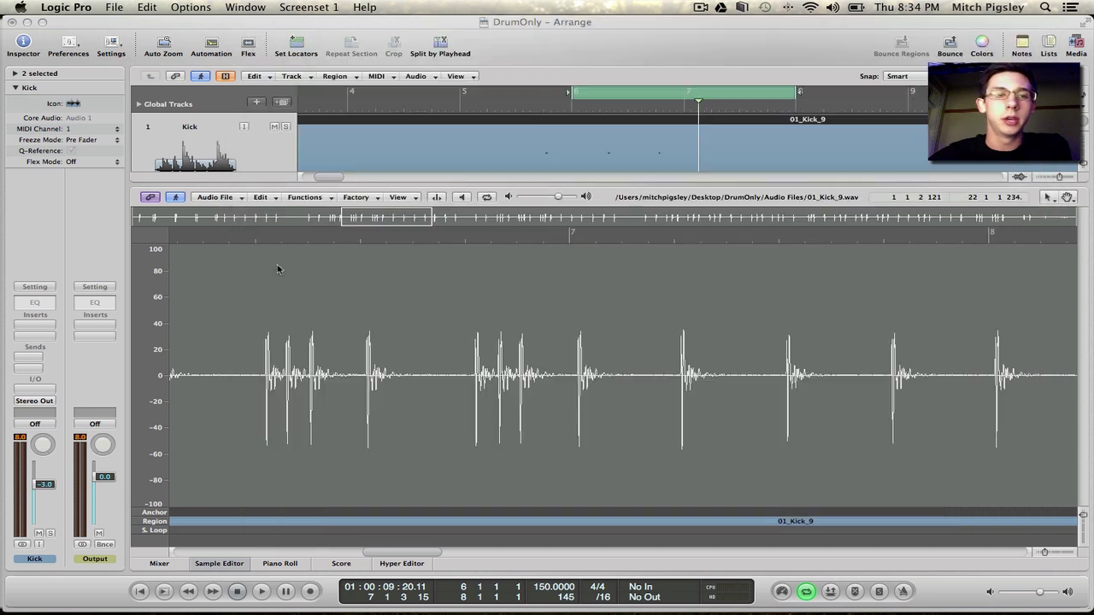
click(219, 564)
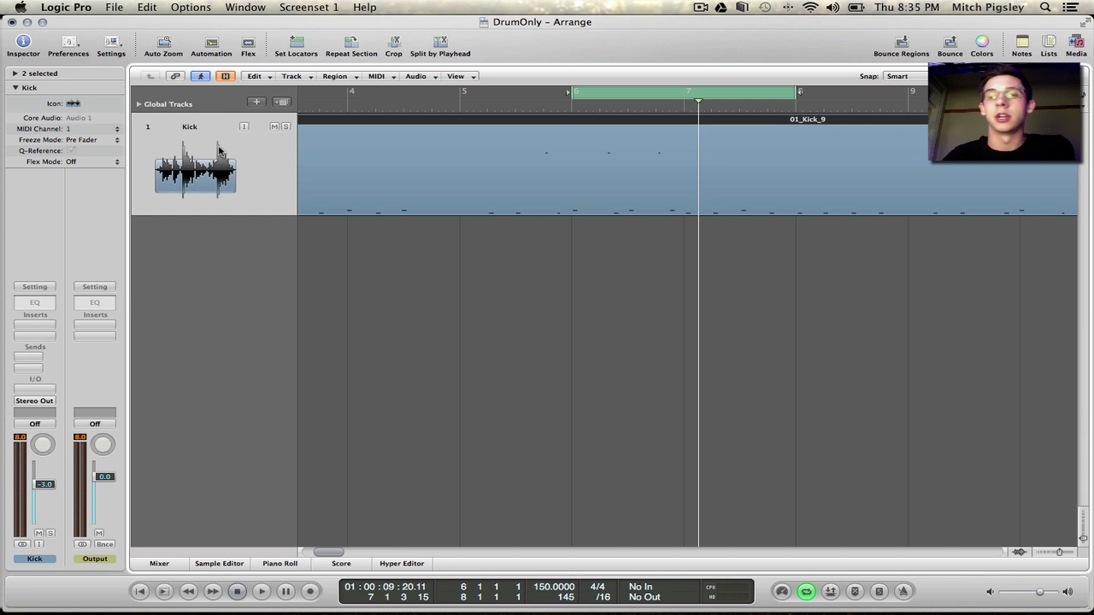
- Drag the 01_Kick_9 MIDI region onto the Indie Live Kit track and open it in the Piano Roll
click(225, 77)
click(198, 273)
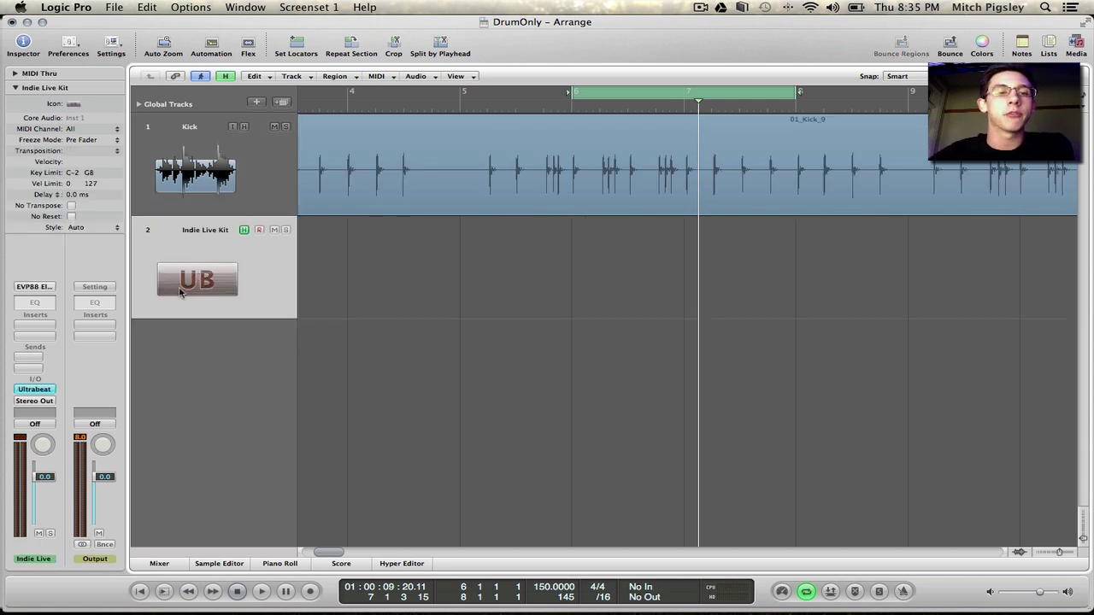
scroll(444, 259, right, 10)
scroll(444, 259, right, 3)
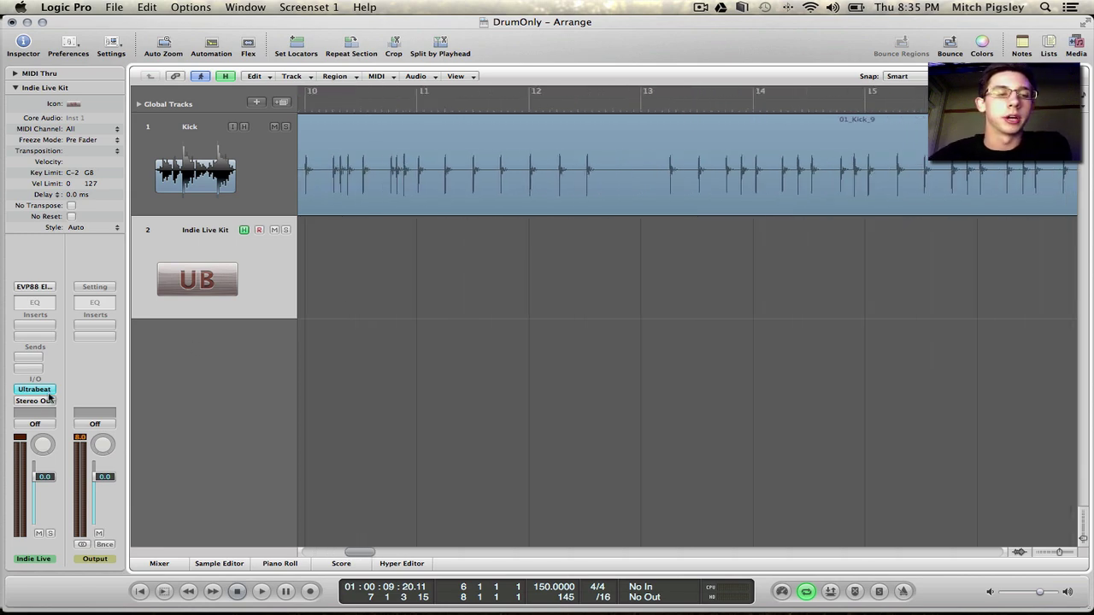
scroll(397, 295, right, 15)
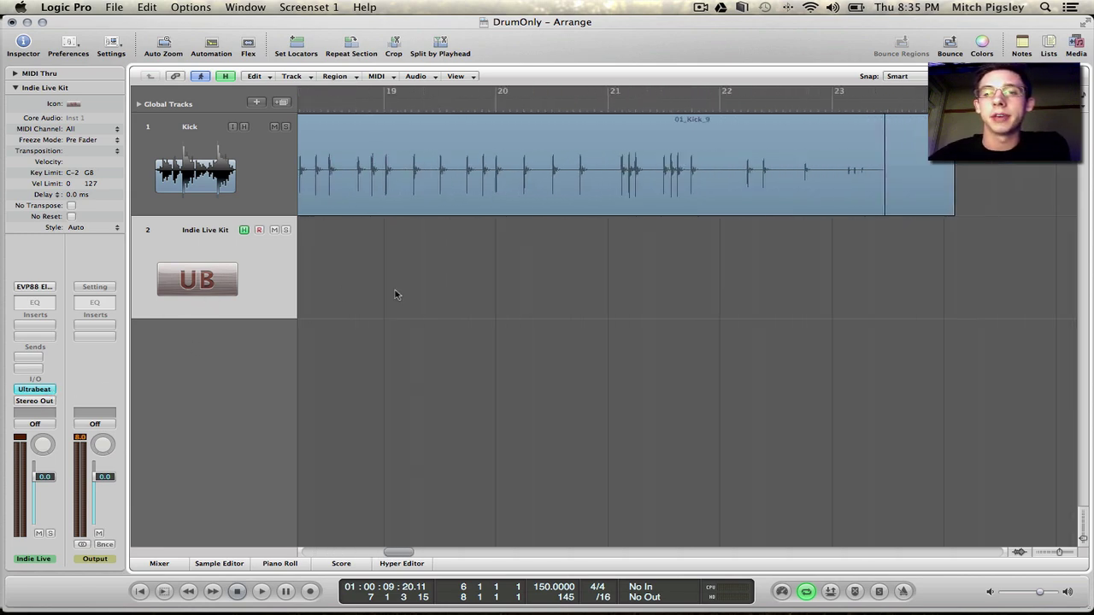
drag(556, 193, 555, 259)
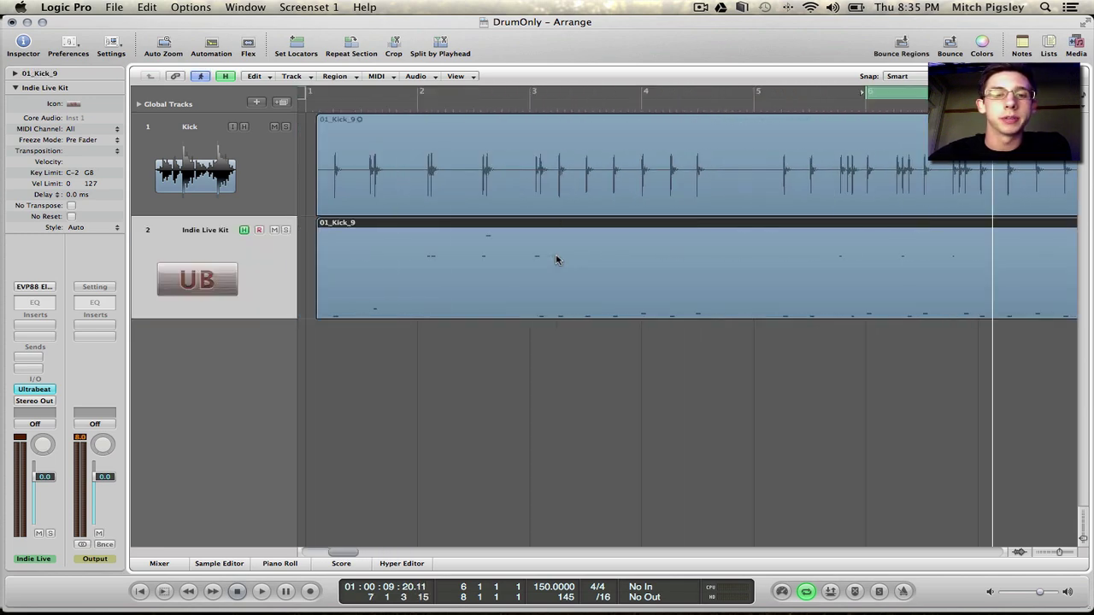
click(316, 105)
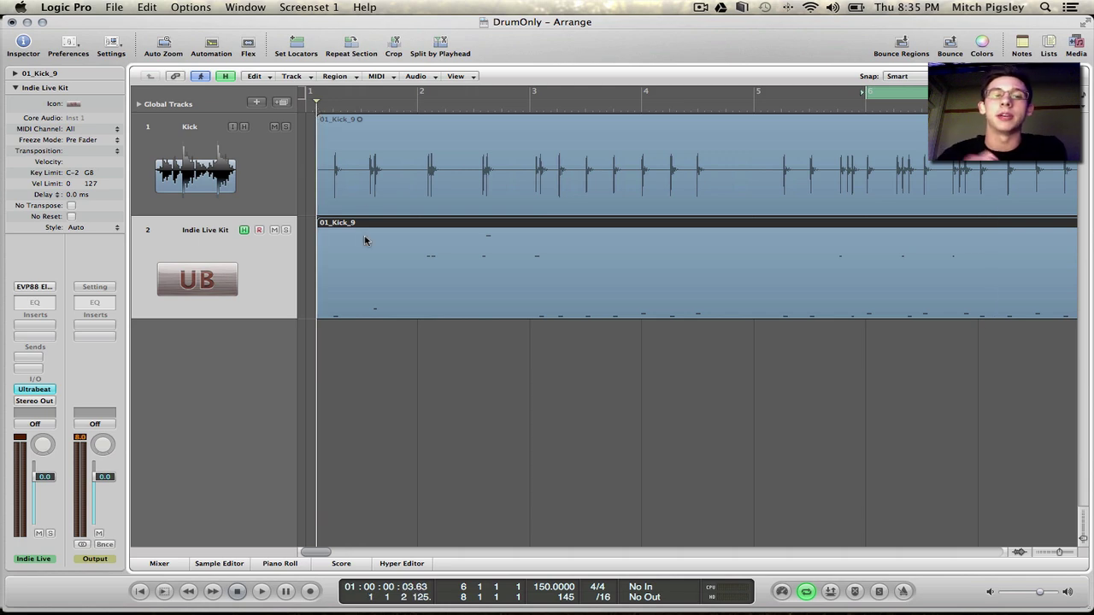
double_click(404, 265)
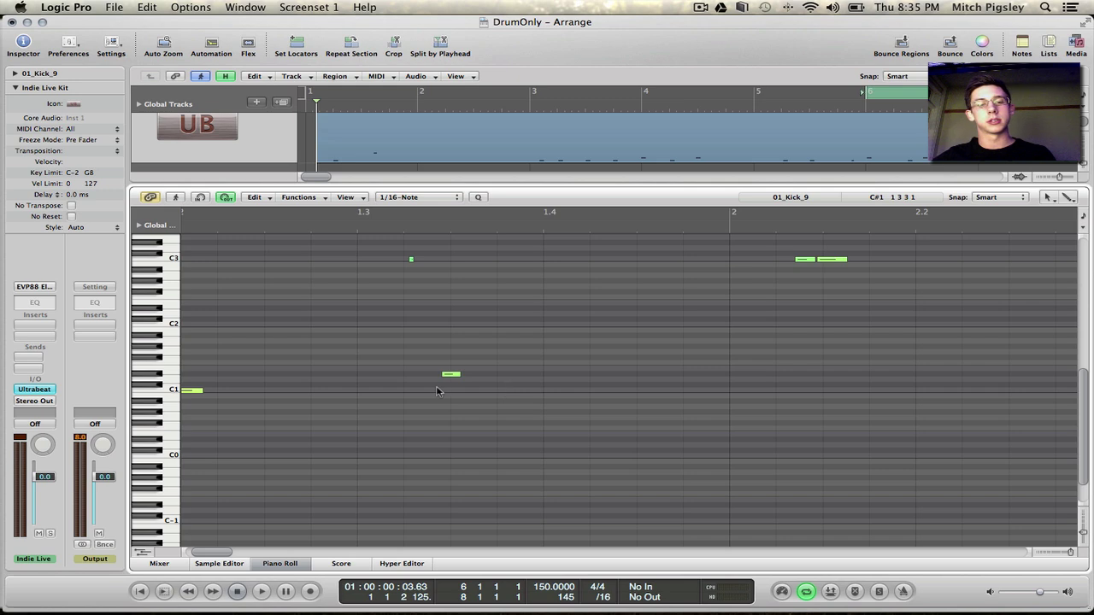
- Zoom out, select all 114 notes on C1, and enlarge the velocity lane to fill the editor
click(275, 564)
click(264, 565)
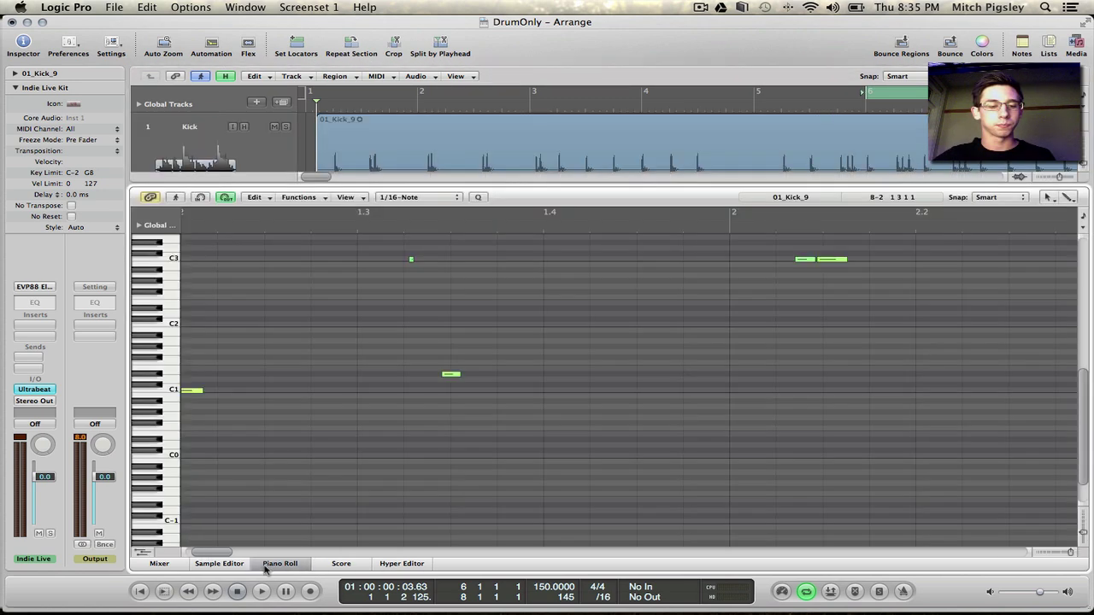
key(z)
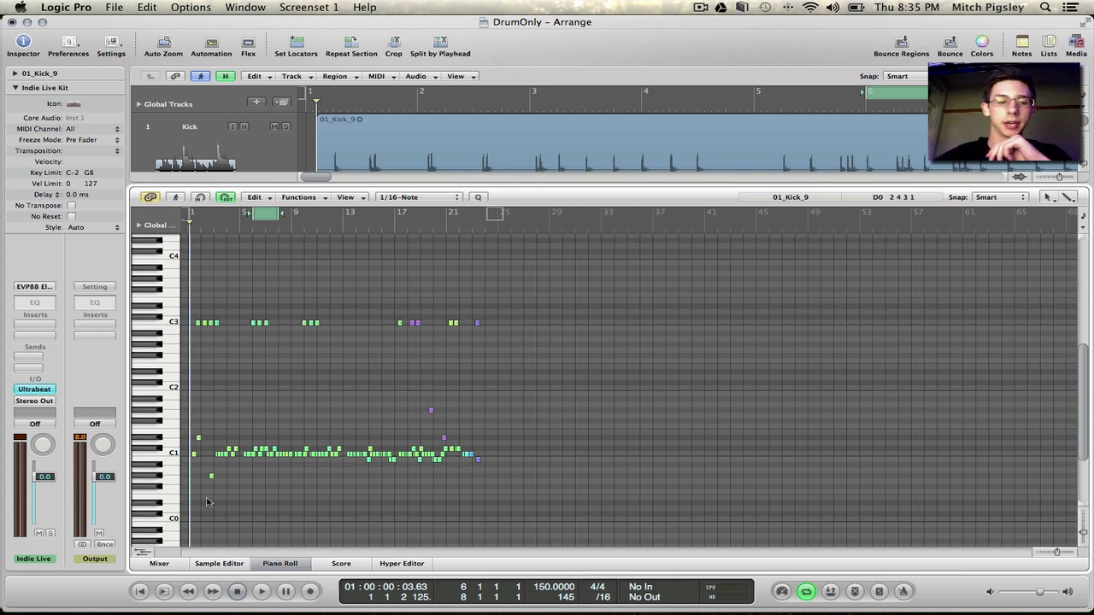
click(174, 457)
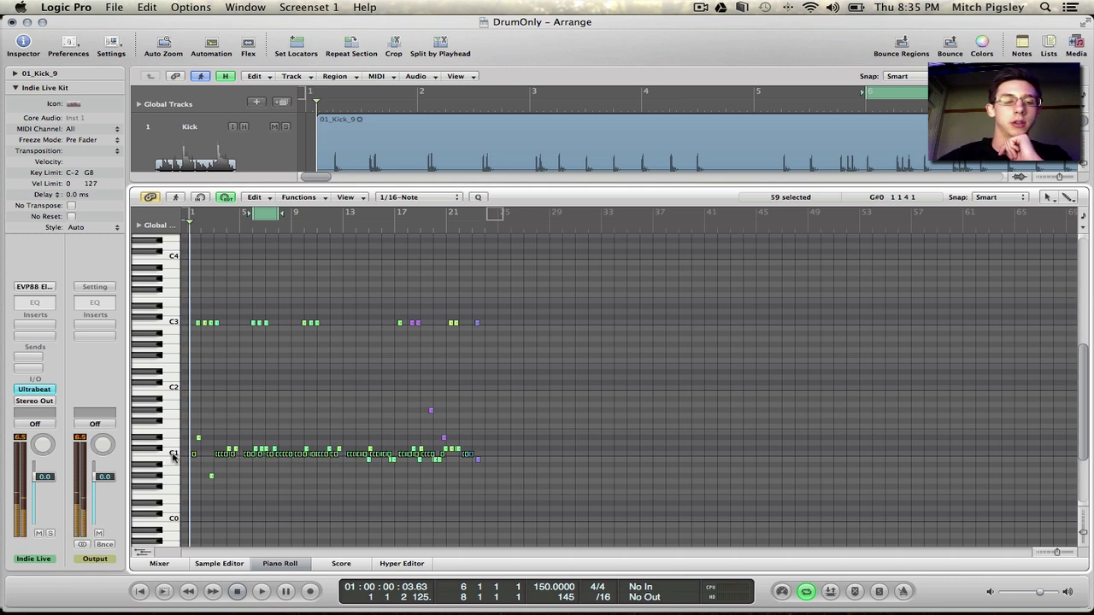
click(670, 338)
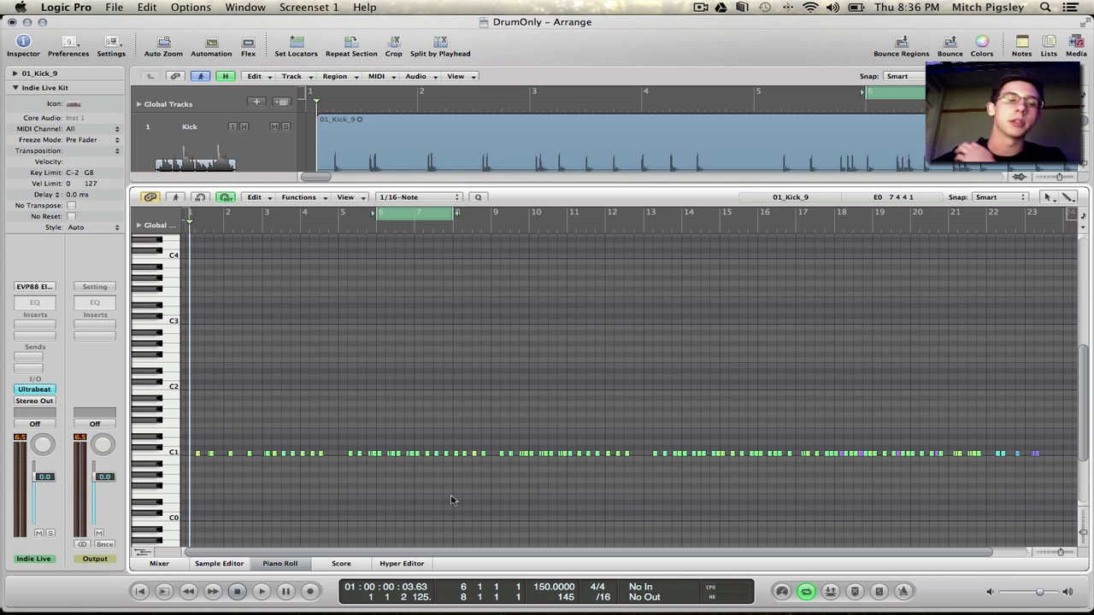
click(172, 454)
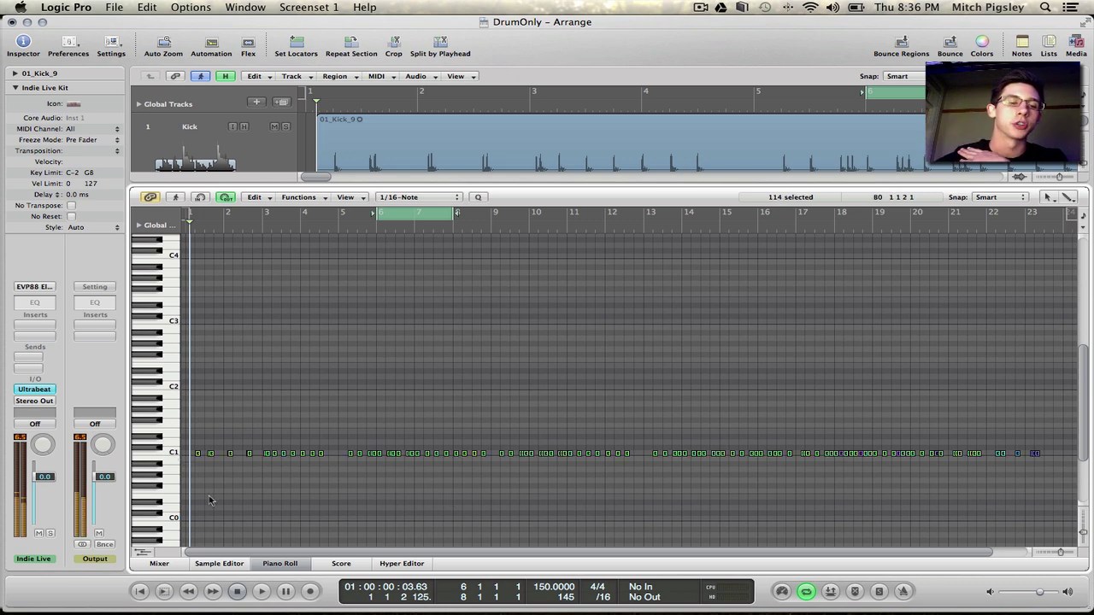
click(142, 552)
drag(282, 453, 335, 249)
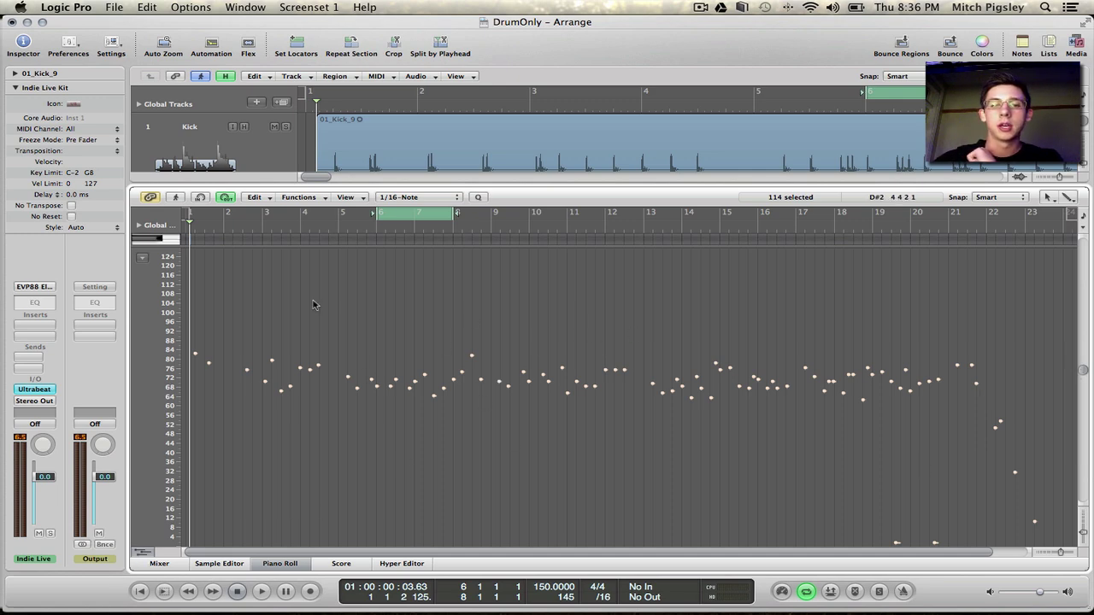
- Switch the Piano Roll from the velocity lane back to note view and close the editor
click(141, 258)
click(171, 266)
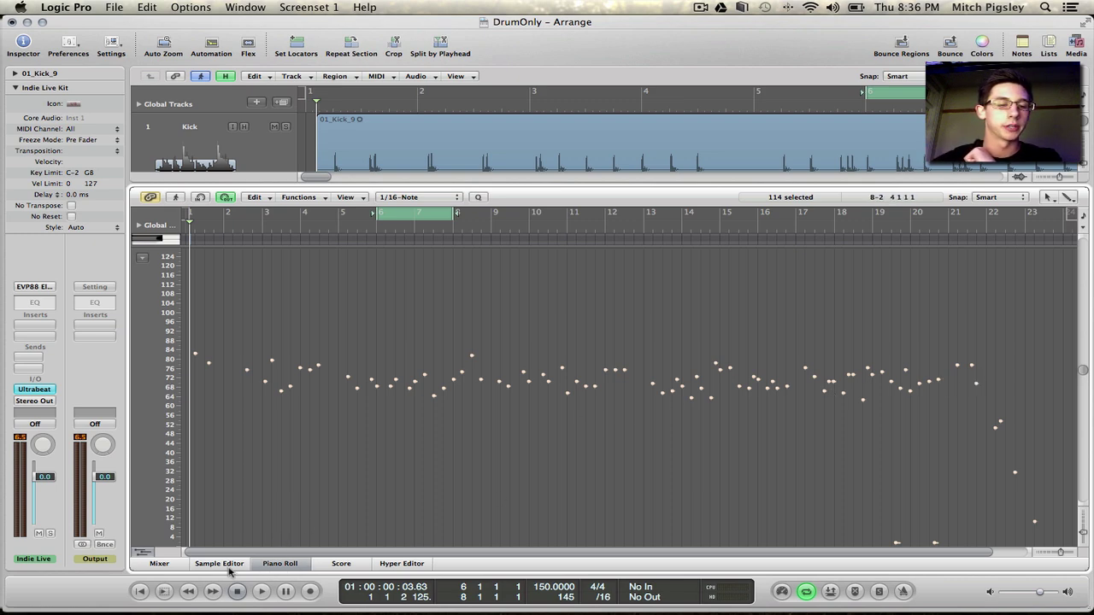
click(144, 553)
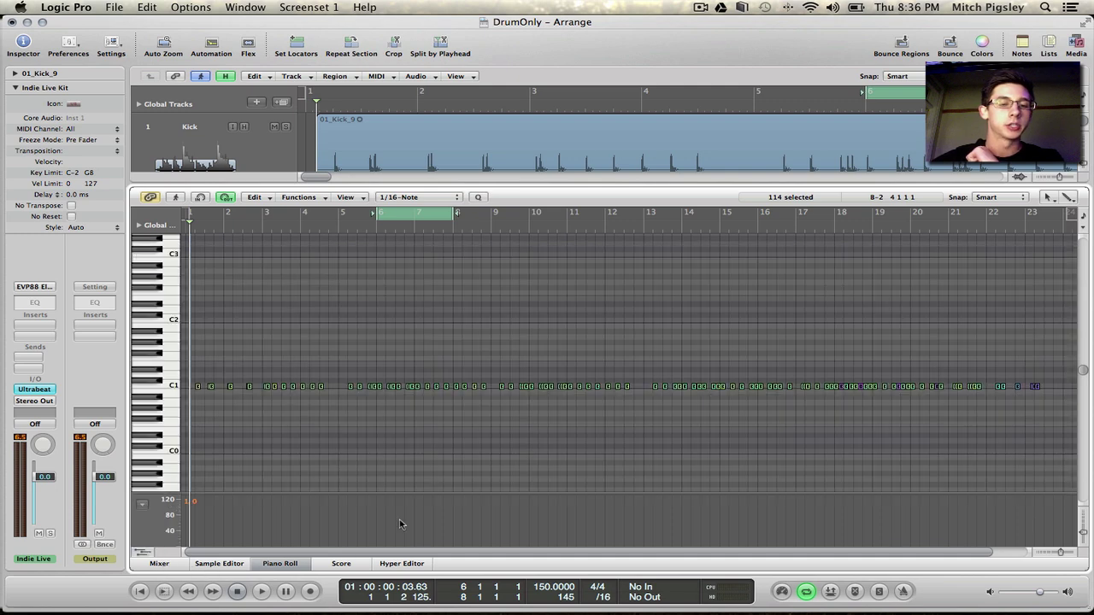
click(280, 564)
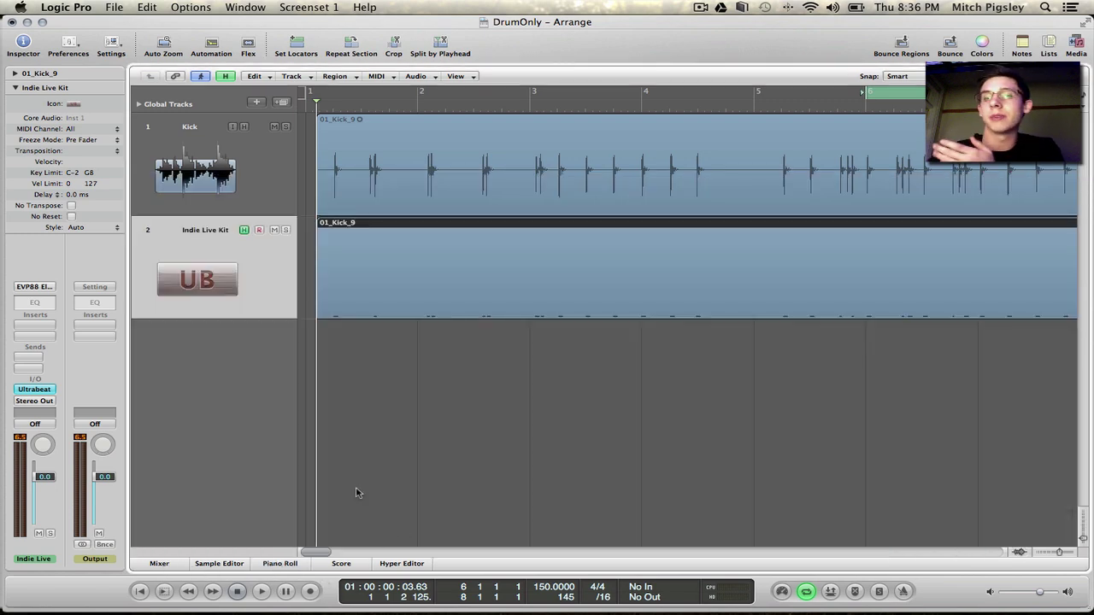
- Solo the Kick track to audition it during playback, then unsolo and stop
scroll(701, 462, right, 5)
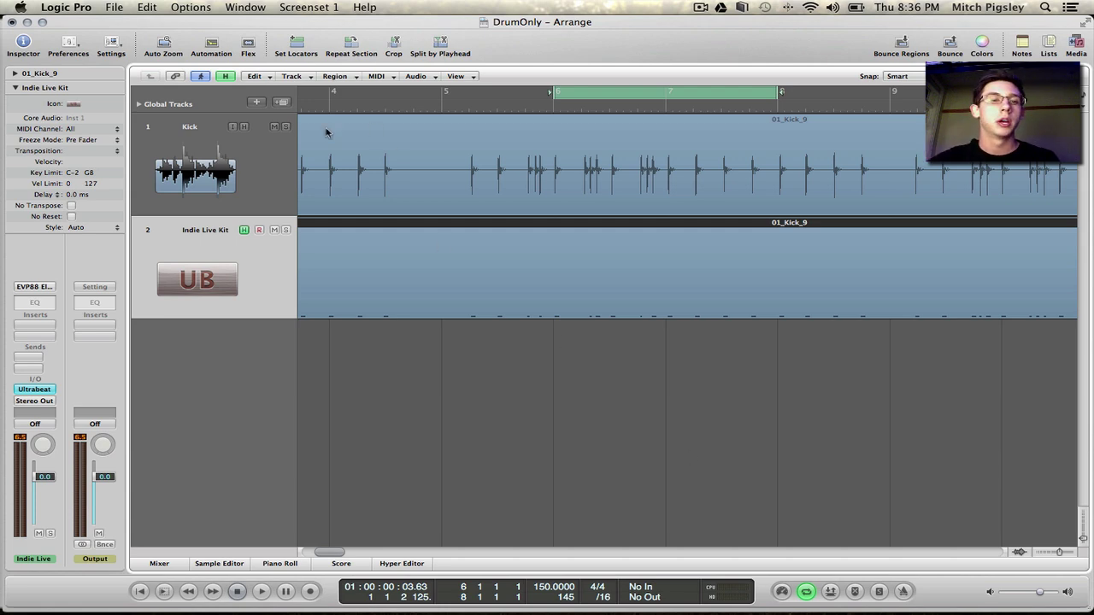
click(286, 127)
key(space)
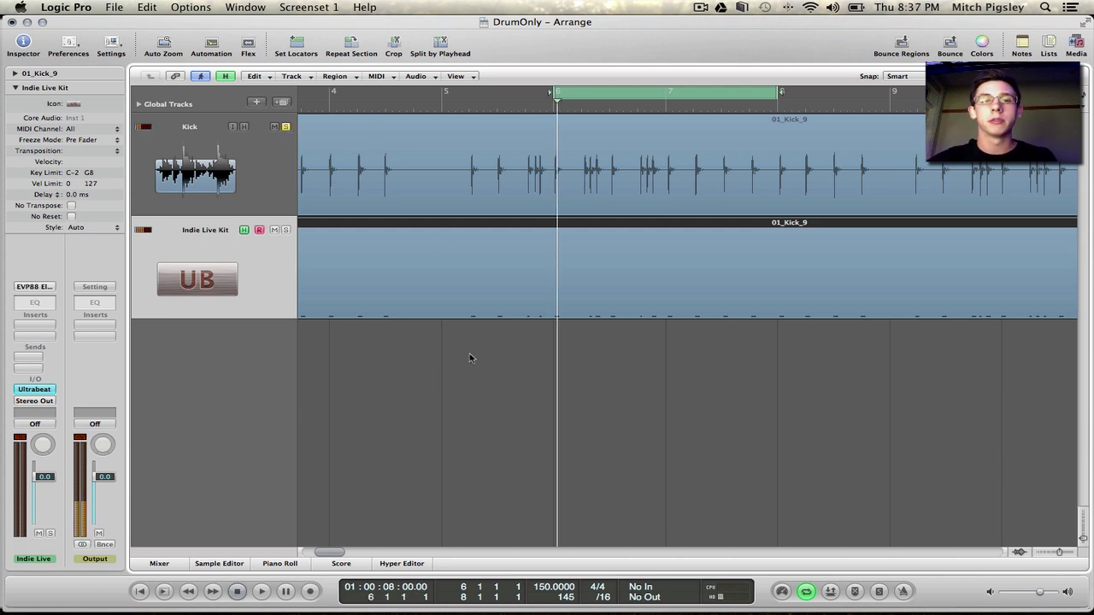
click(286, 127)
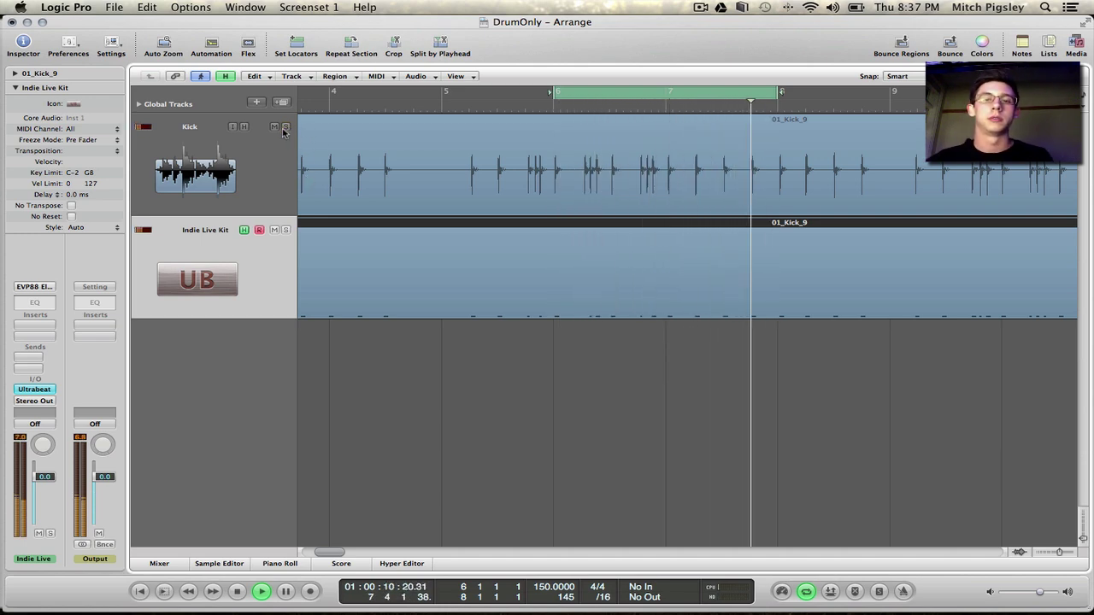
key(space)
- In the Mixer, set the Kick fader to -2.4 dB and Indie Live Kit to -7.0 dB
click(173, 201)
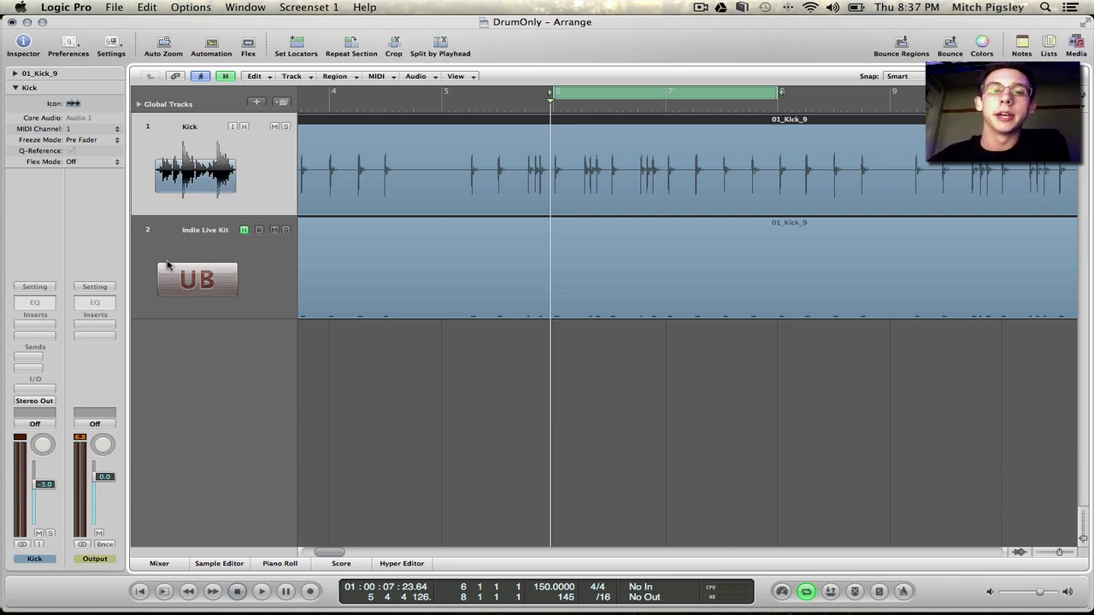
click(157, 566)
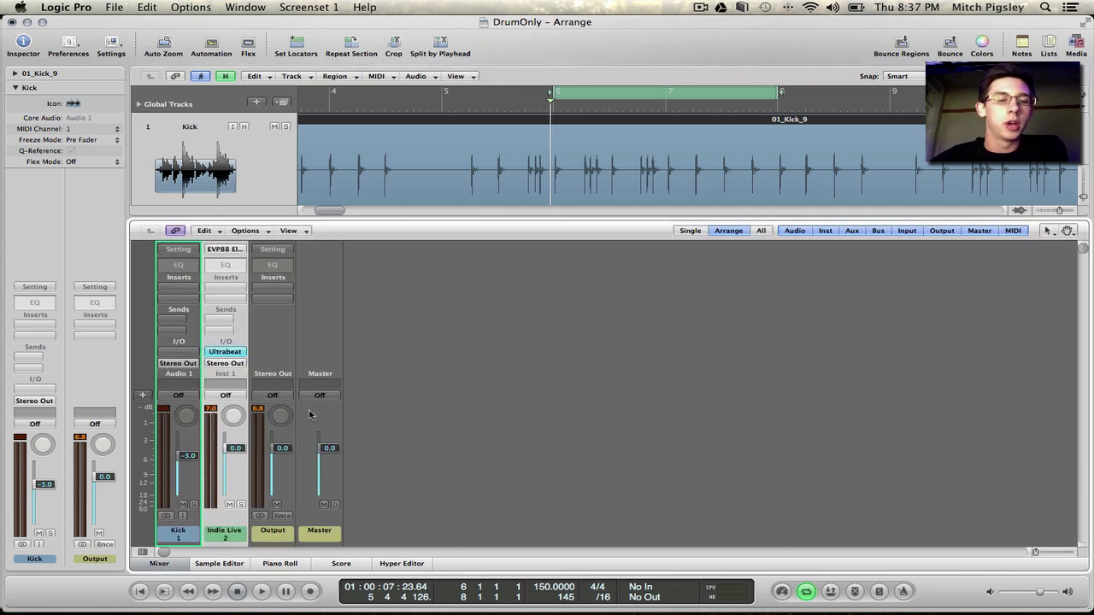
drag(188, 455, 235, 464)
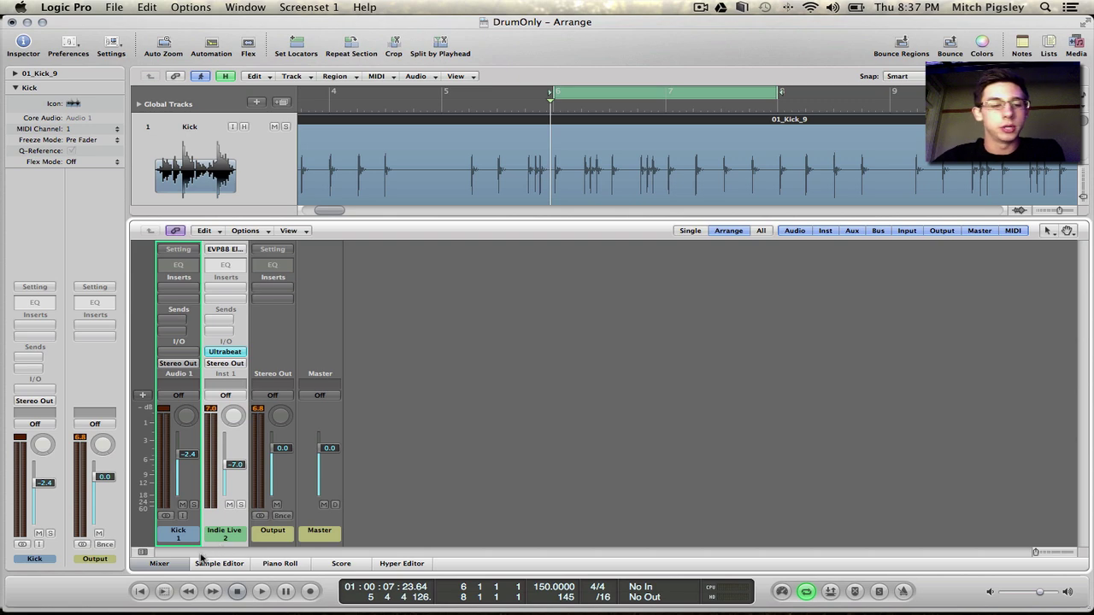
click(180, 563)
click(495, 427)
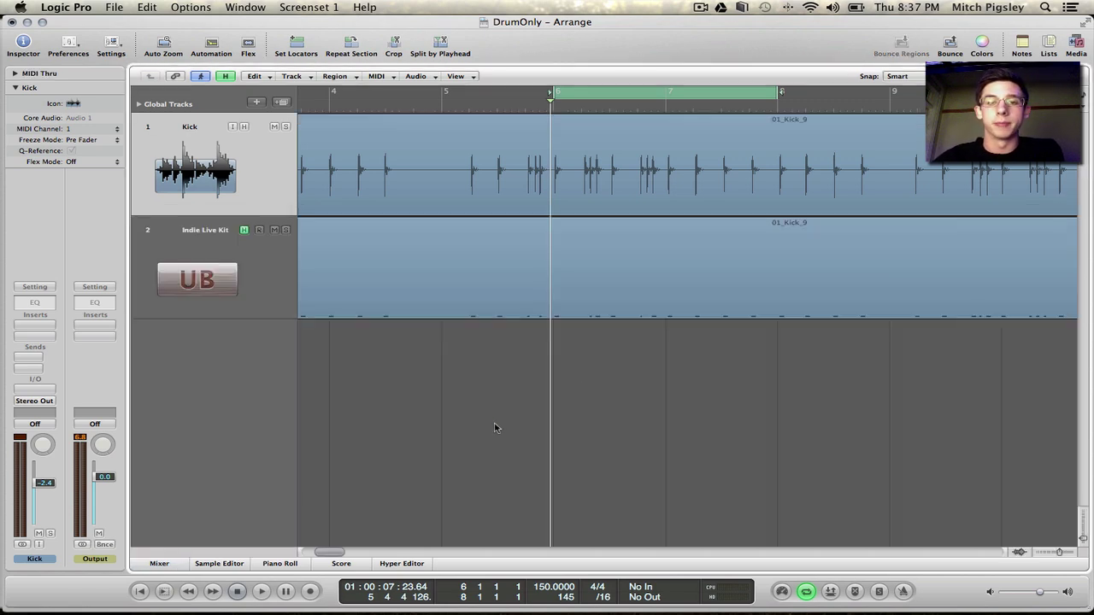